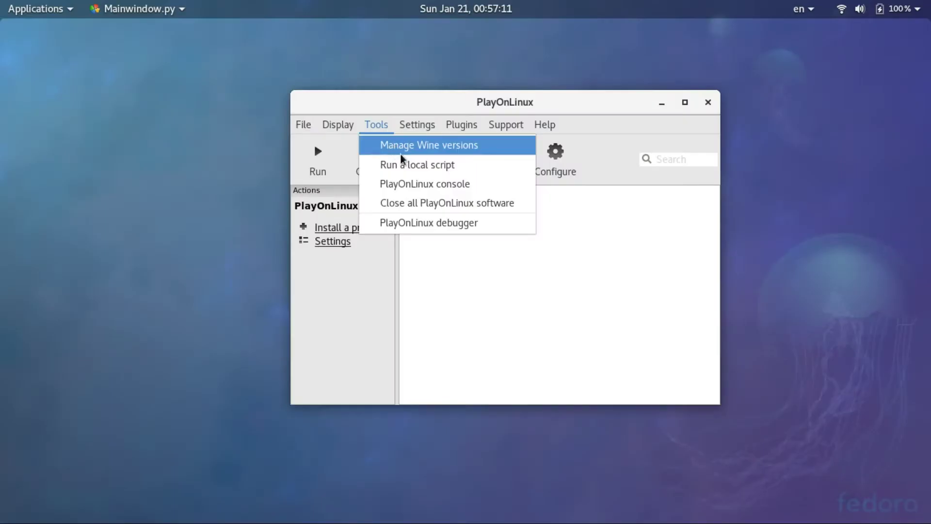
- Choose 'Run a local script' from the PlayOnLinux Tools menu
left_click(407, 166)
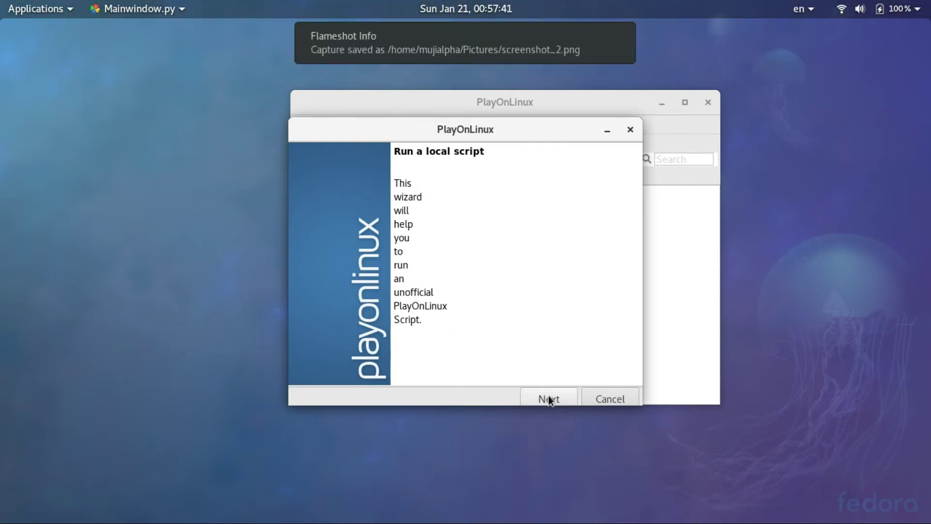
- Browse for the local script, searching 'ins' and selecting installscript.sh in Documents
left_click(550, 399)
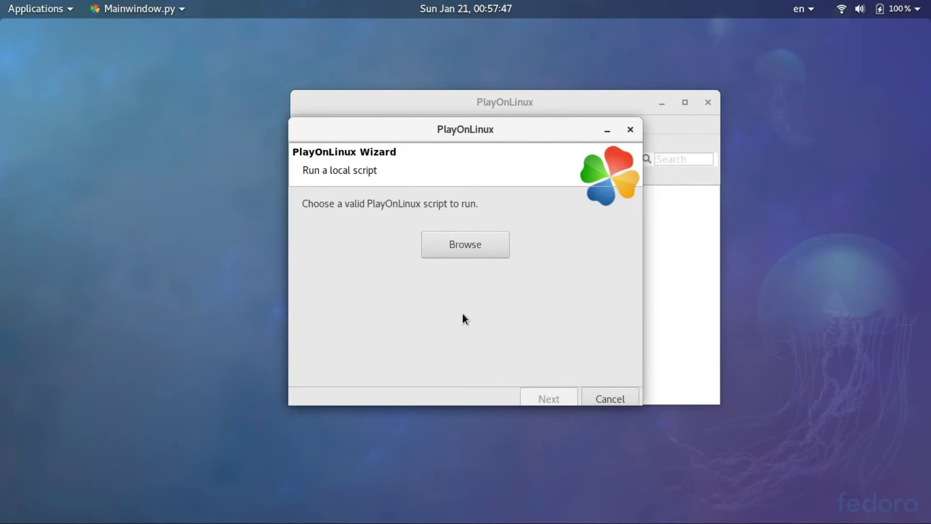
left_click(466, 244)
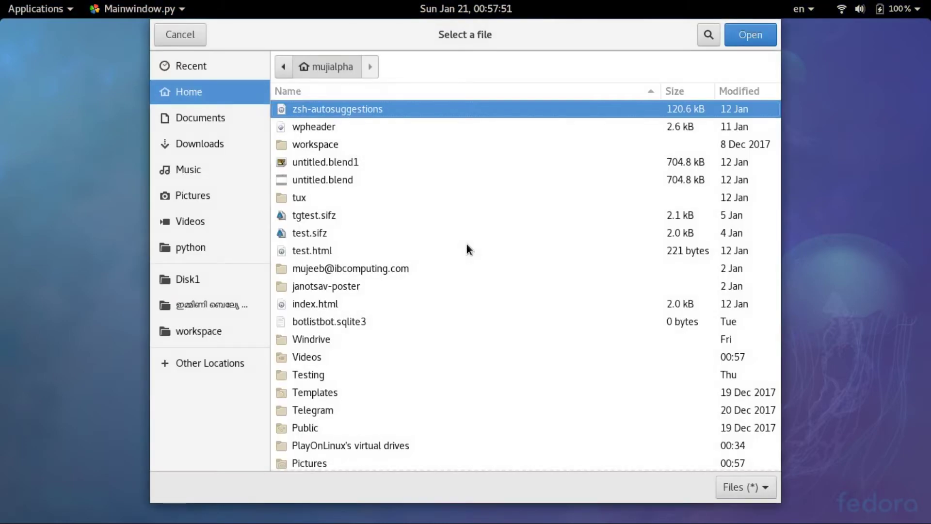
scroll(420, 306, "down", 8)
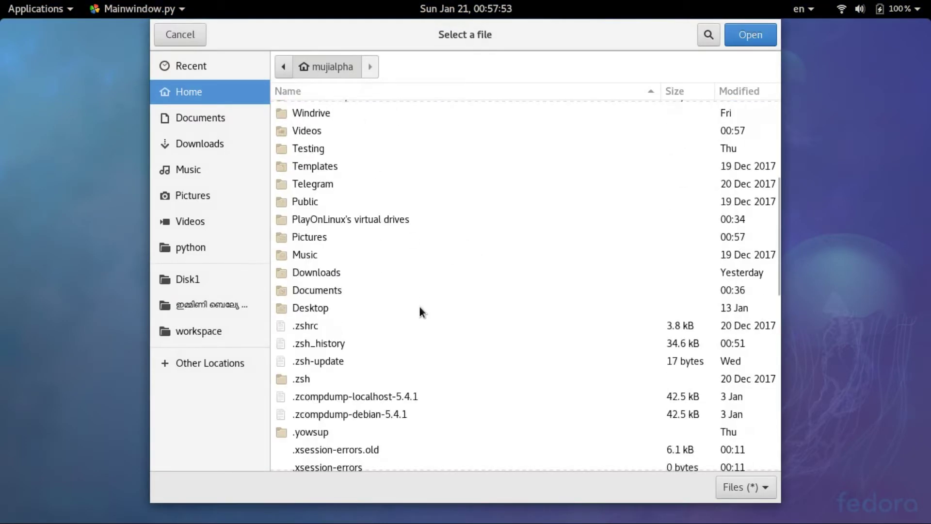
scroll(420, 307, "down", 5)
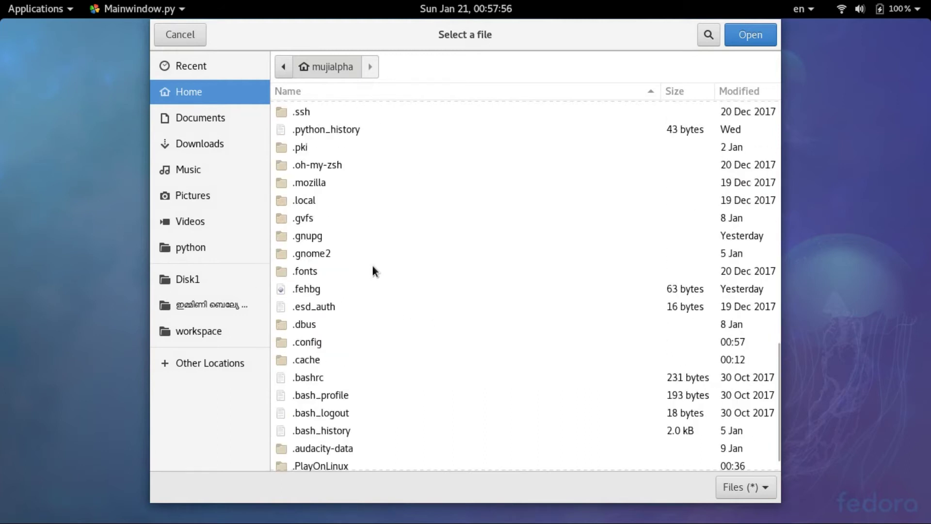
left_click(313, 255)
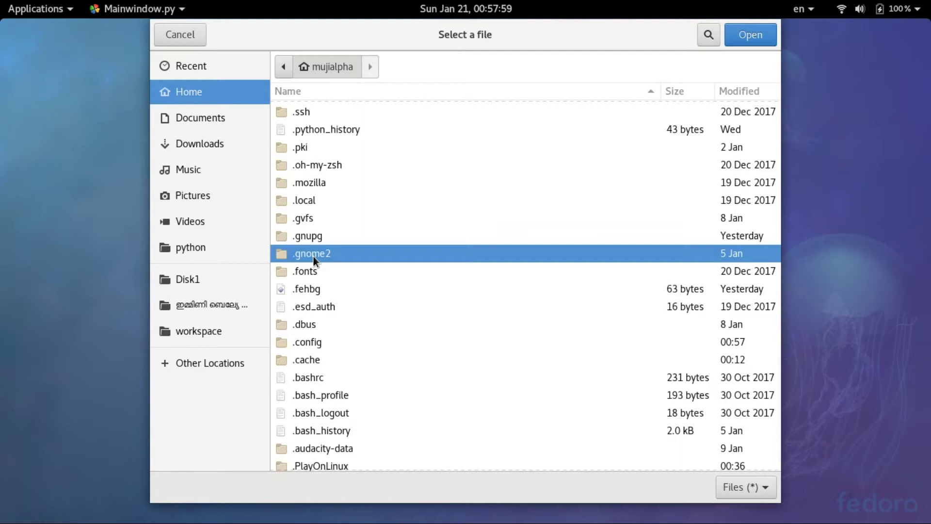
type("ins")
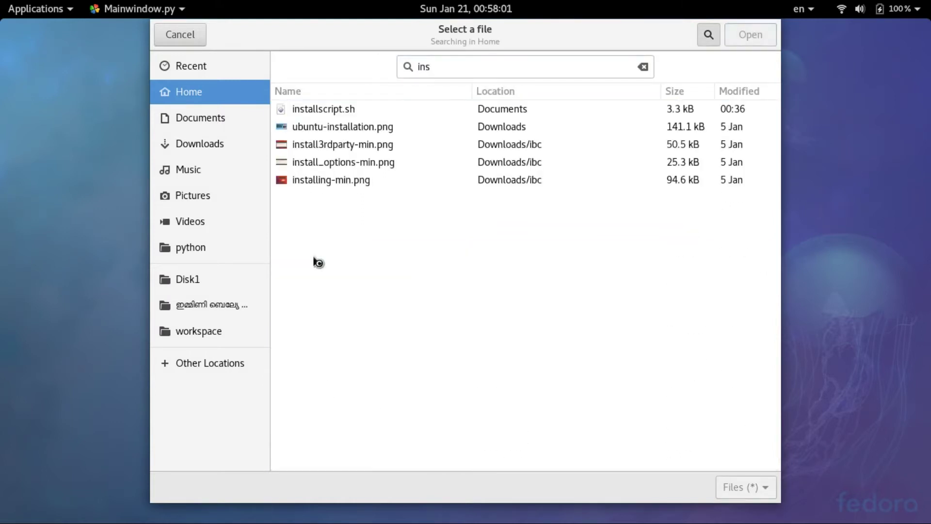
left_click(348, 110)
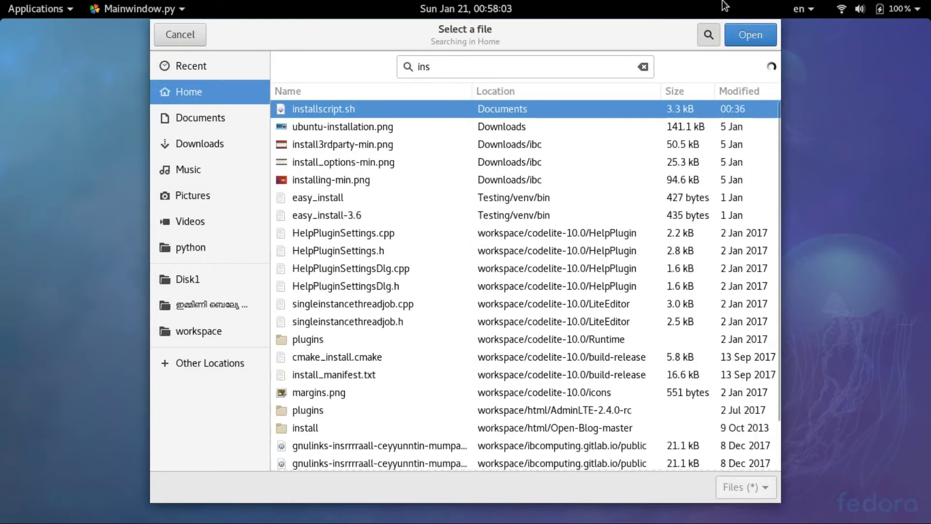
- Confirm installscript.sh, load it and agree to its source code to launch the installer
left_click(751, 35)
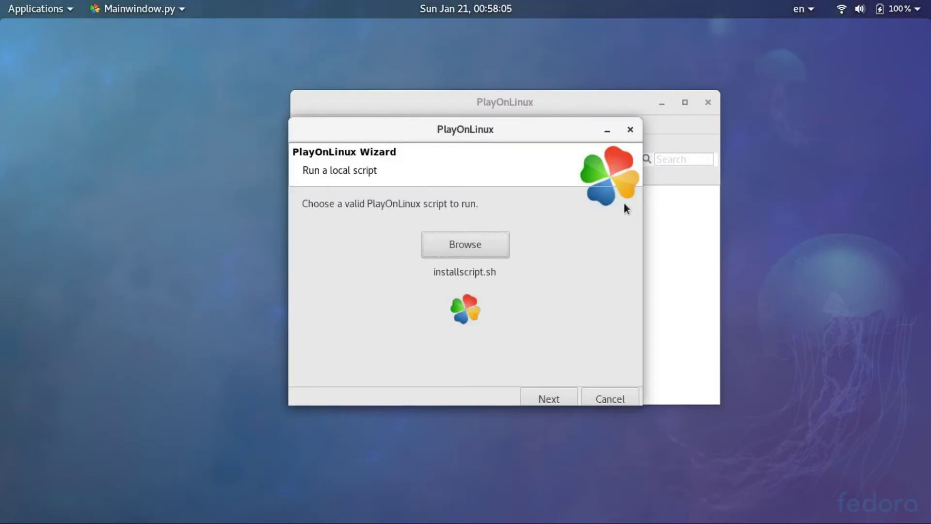
left_click(549, 399)
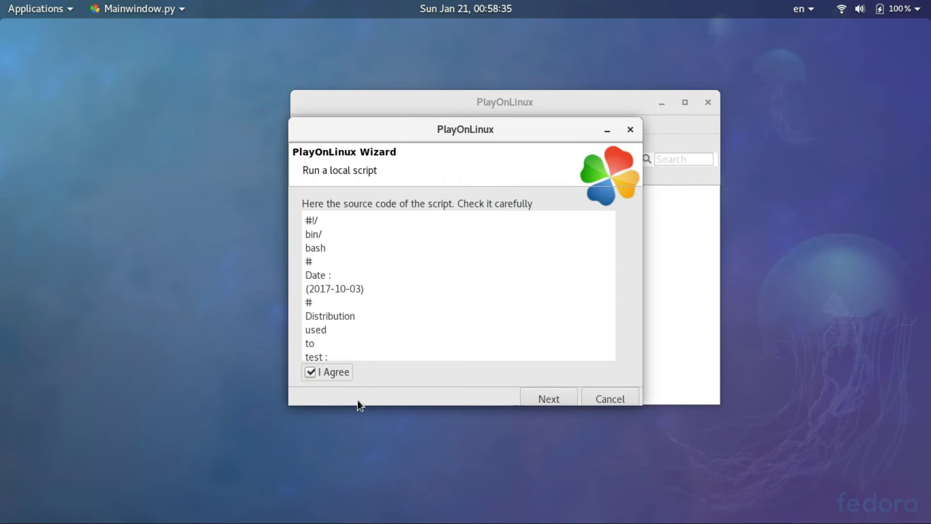
left_click(553, 397)
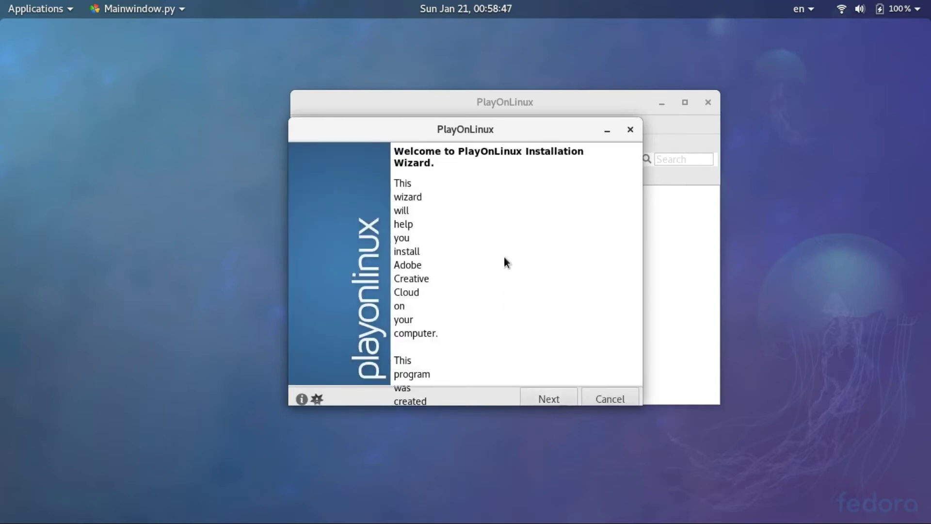
- Move the Adobe Creative Cloud wizard higher and continue past its welcome page
left_click_drag(522, 130, 524, 108)
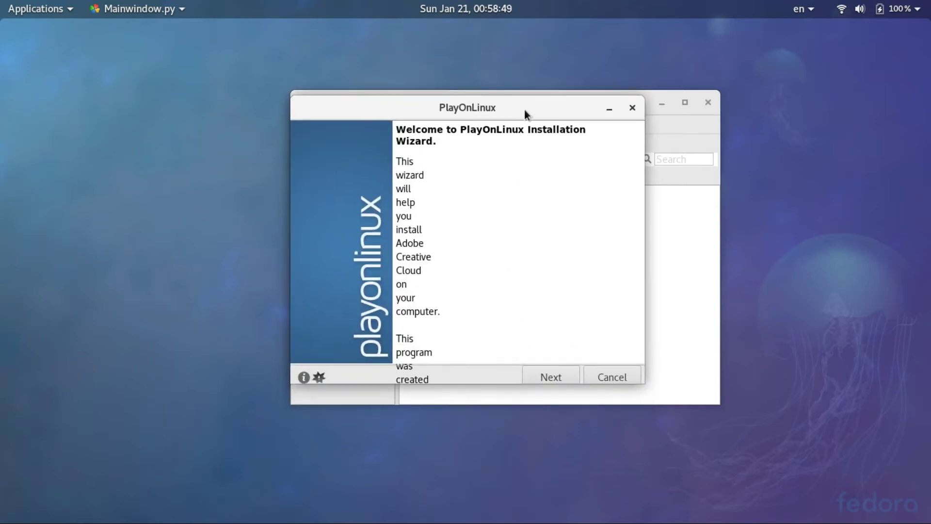
left_click(551, 379)
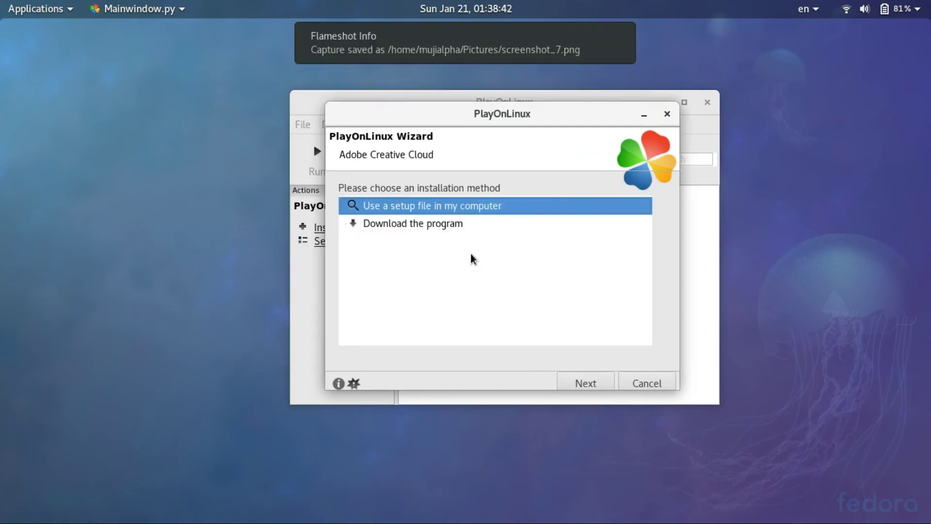
- Choose 'Use a setup file in my computer' as the installation method
key("Down")
left_click(445, 210)
left_click(589, 383)
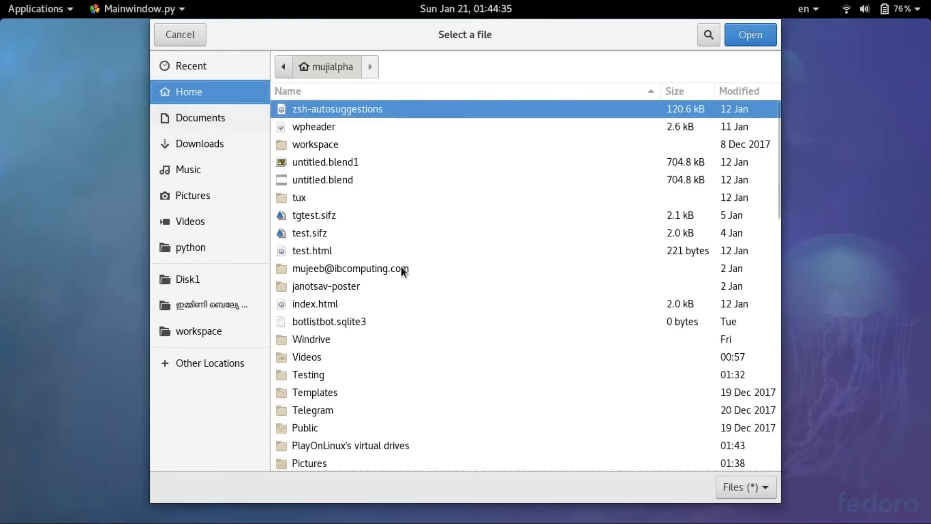
- Pick Set-up.exe from Adobe Photoshop CC 2015 > Photoshop 16 LS20 (64-Bit) > Adobe CC 2015
left_click(339, 344)
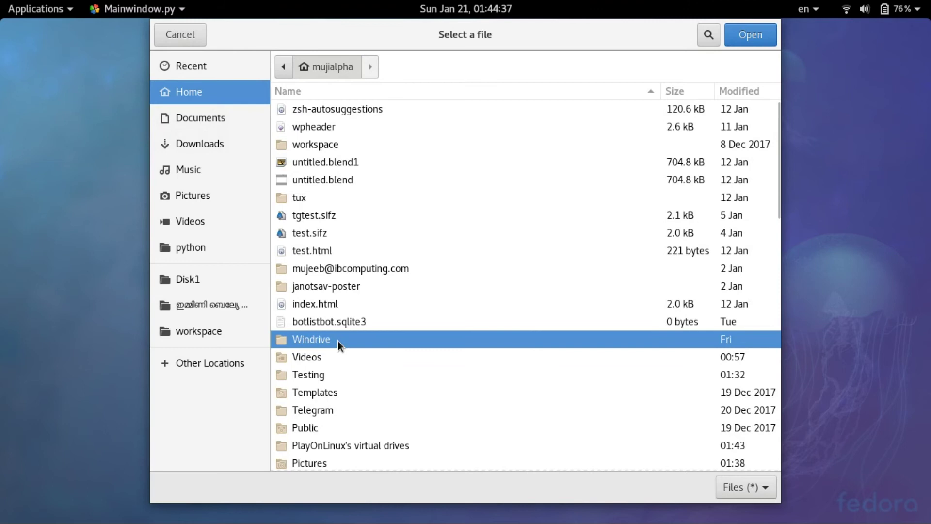
type("adob")
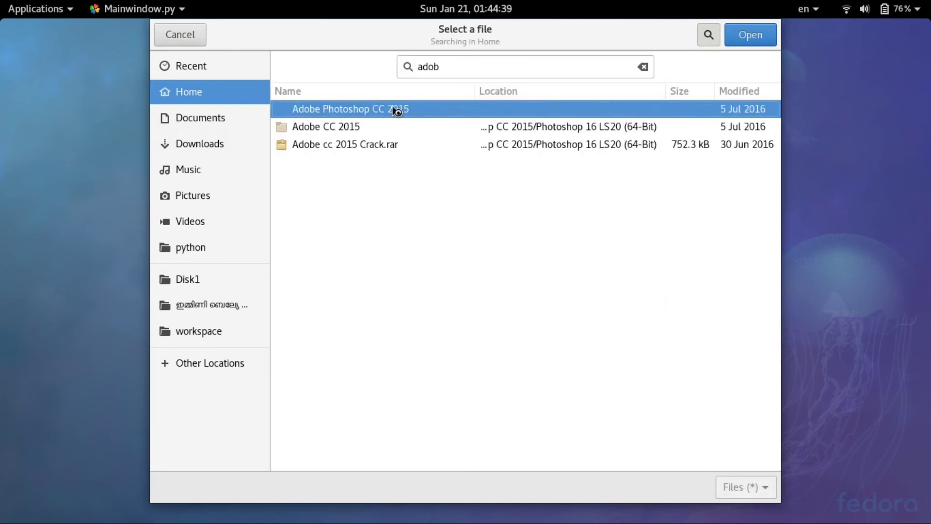
double_click(386, 112)
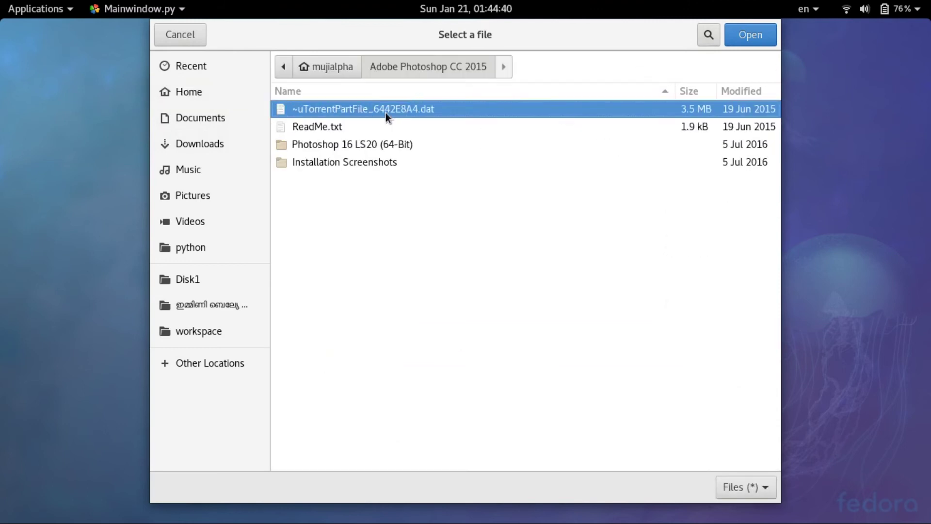
double_click(335, 146)
double_click(335, 145)
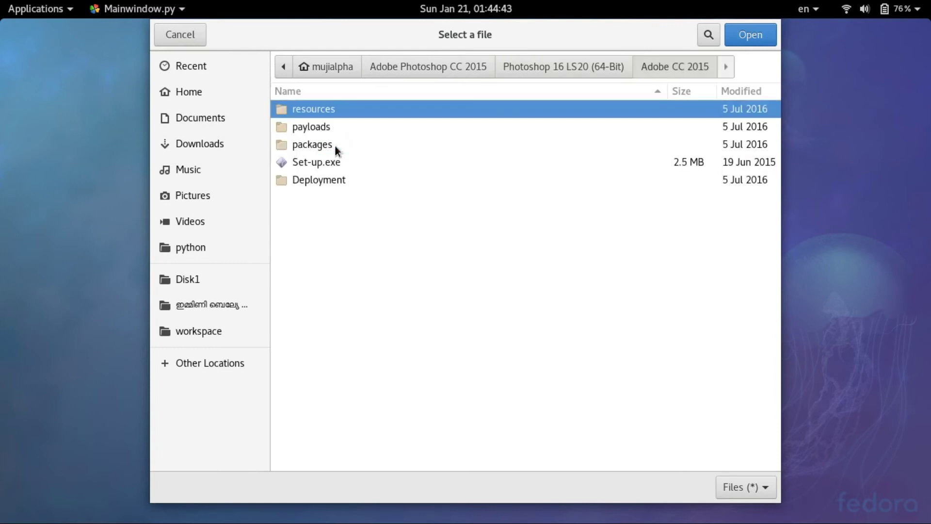
left_click(322, 164)
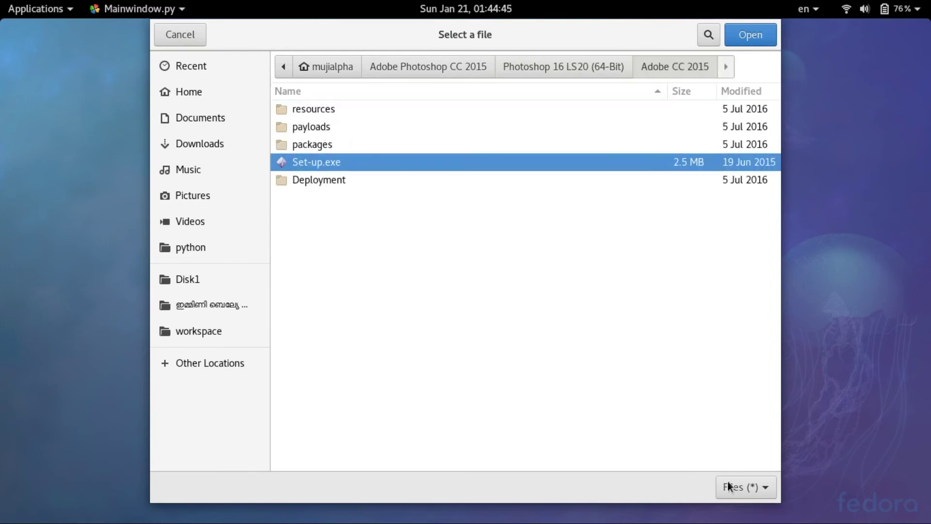
left_click(752, 36)
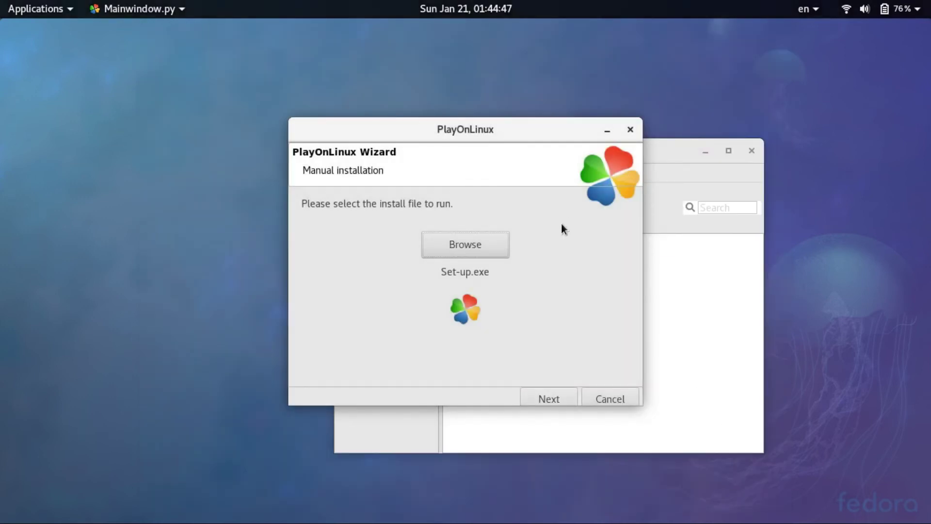
- Run the Photoshop installer, skip sign-in, accept the license and install
left_click(548, 399)
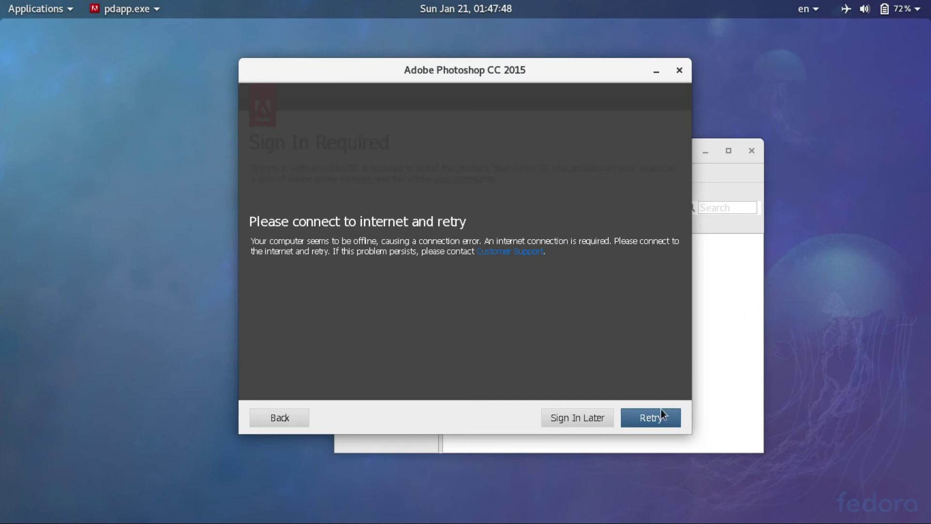
left_click(598, 421)
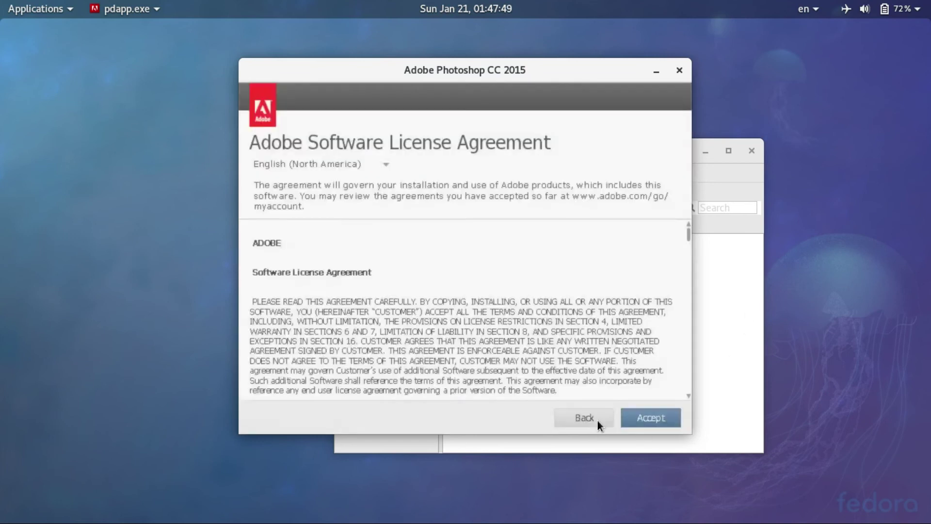
left_click(642, 420)
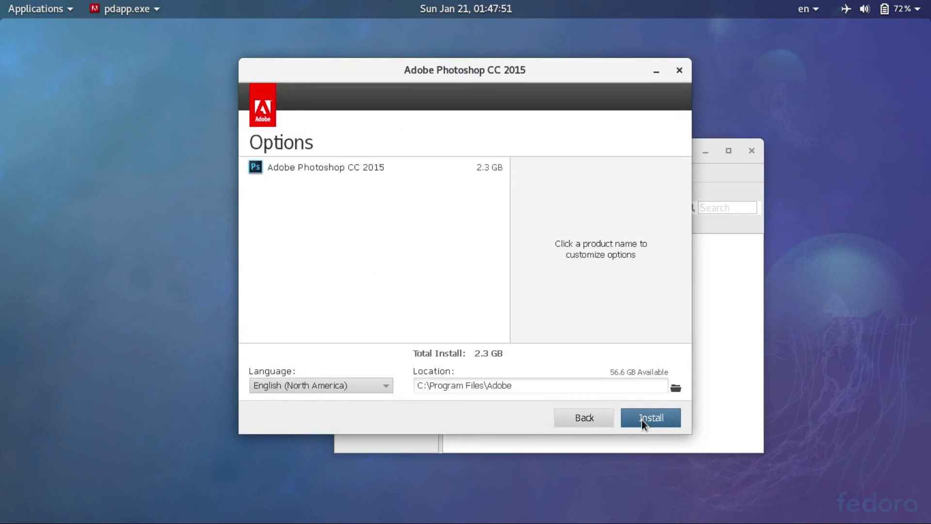
left_click(642, 420)
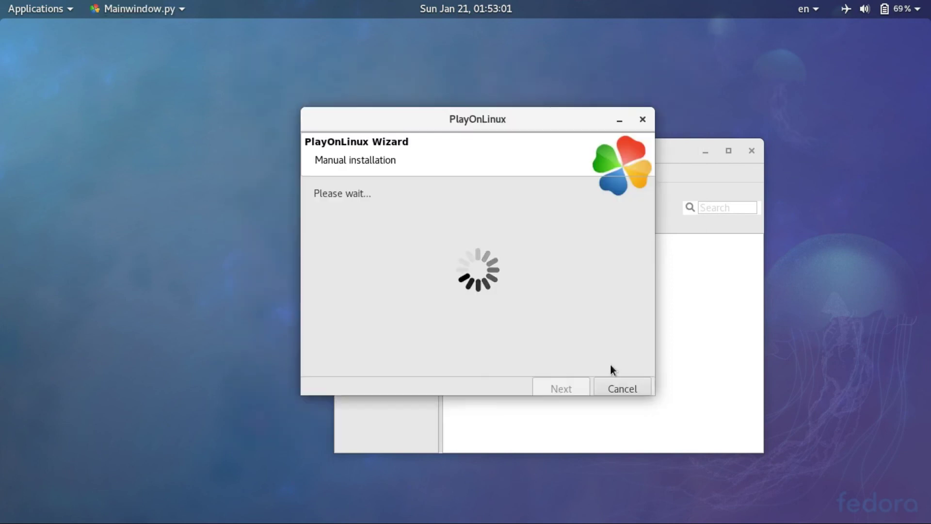
- After installation, postpone signing in and start Photoshop as a trial
left_click(627, 389)
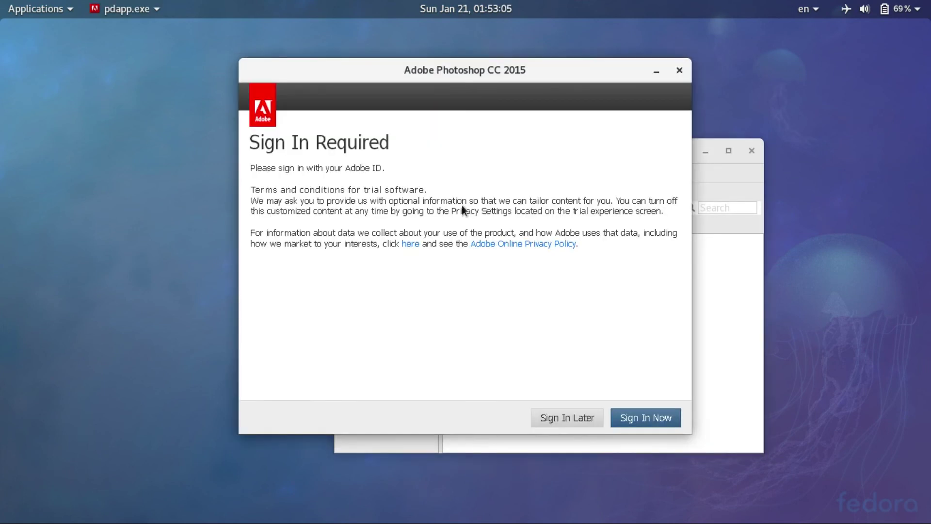
left_click(584, 417)
left_click(639, 413)
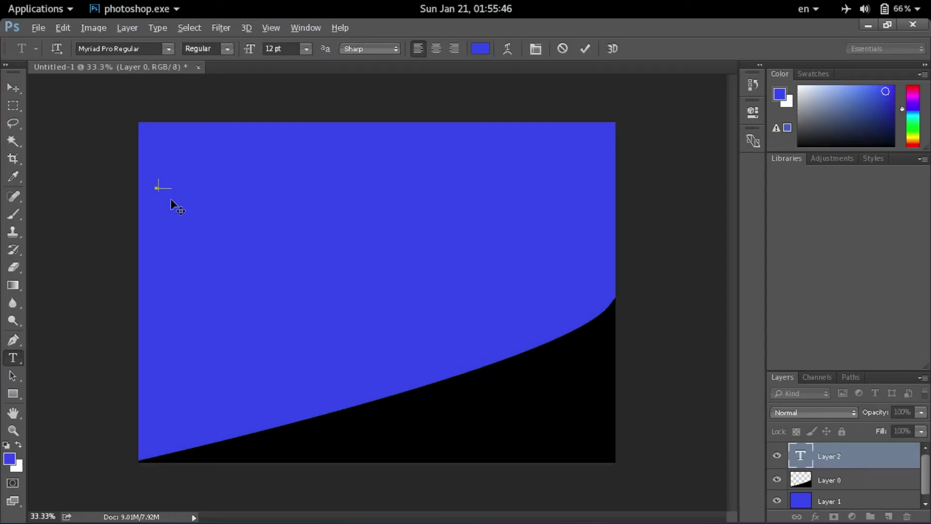
- Select all the Ib Computing text and make it white at 72 pt
left_click(171, 199)
key("ctrl+a")
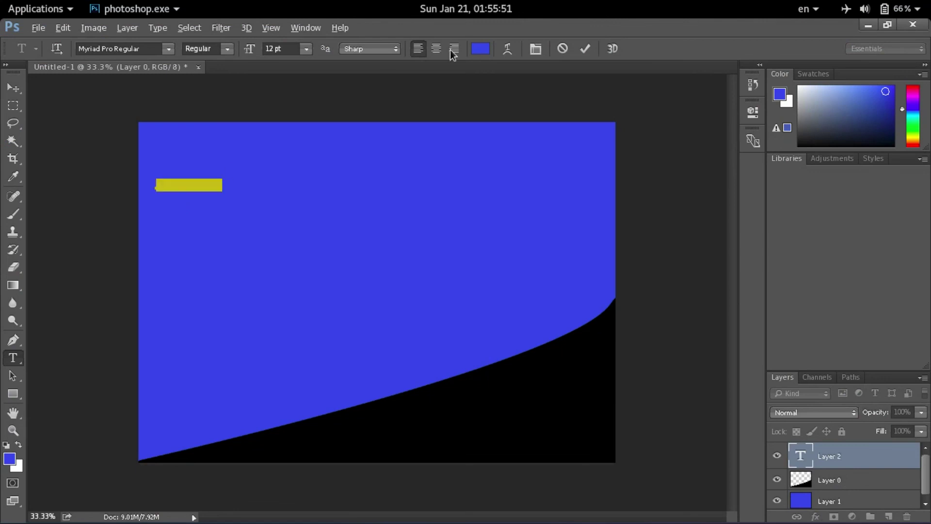
left_click(480, 48)
key("Return")
left_click(306, 48)
left_click(289, 233)
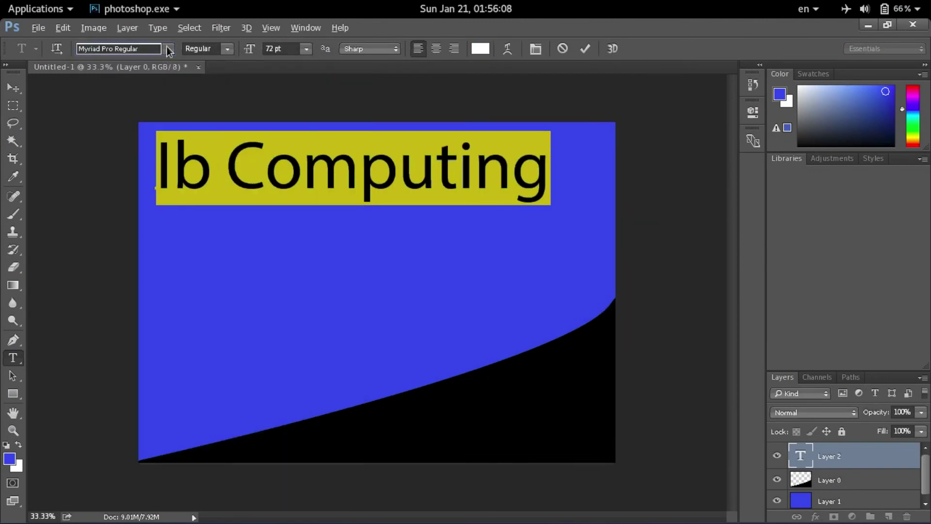
- Set the title to Montserrat Alternates Black, smaller size, and move it to the canvas centre
left_click(167, 49)
left_click(146, 258)
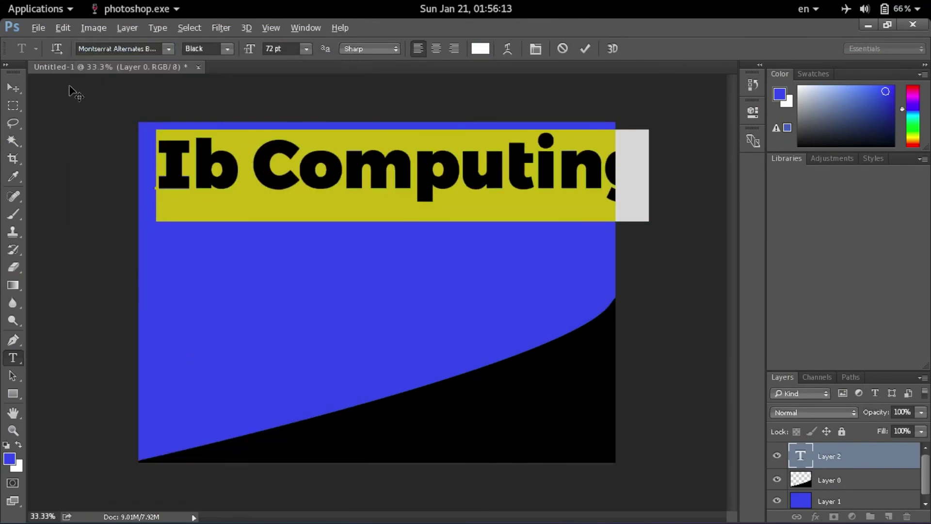
left_click(306, 48)
left_click(285, 185)
key("ctrl+Return")
key("v")
left_click_drag(233, 144, 320, 259)
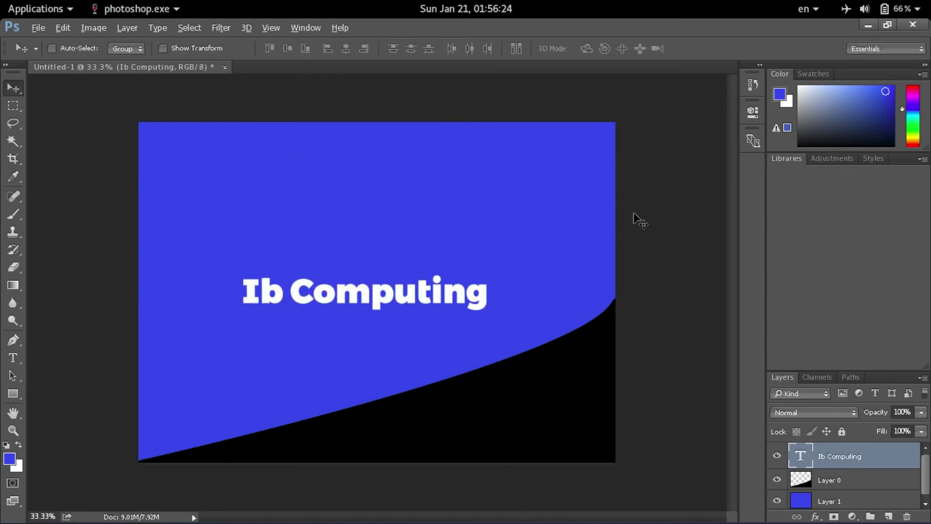